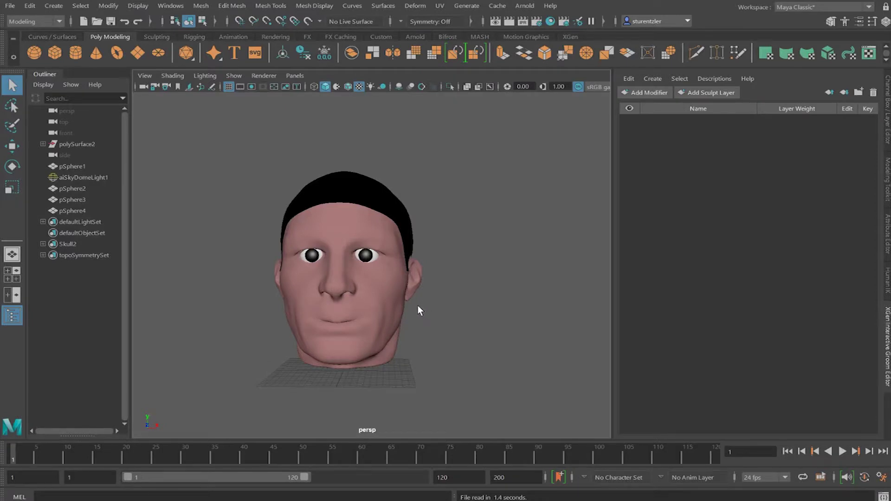
Grow interactive groom splines on the scalp mesh polySurface2 and render the view with Arnold
left_click_drag(414, 308, 471, 304, "alt")
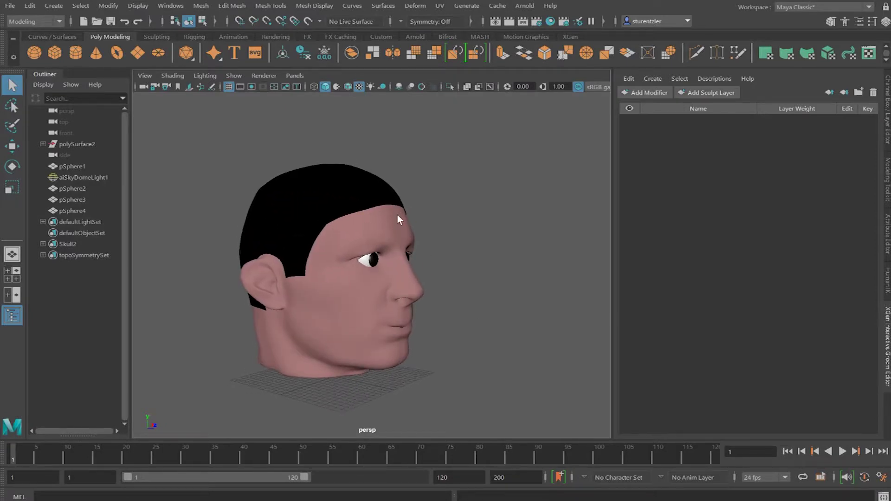
left_click(352, 202)
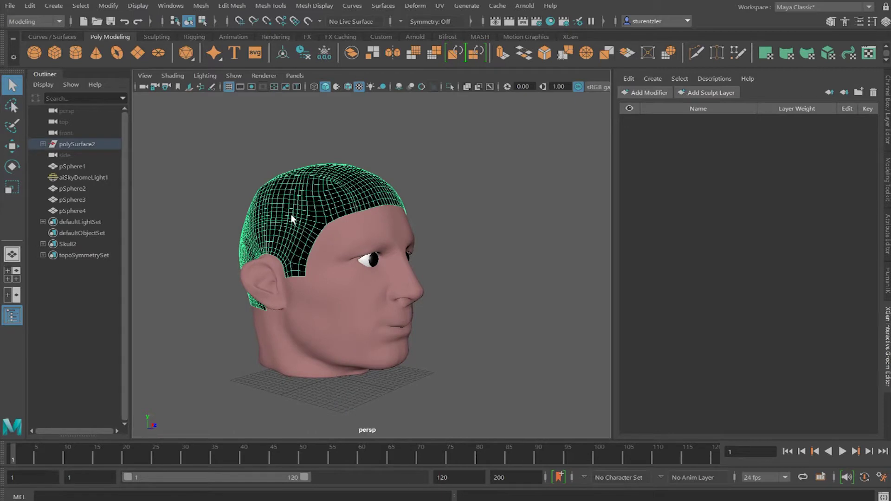
left_click(467, 6)
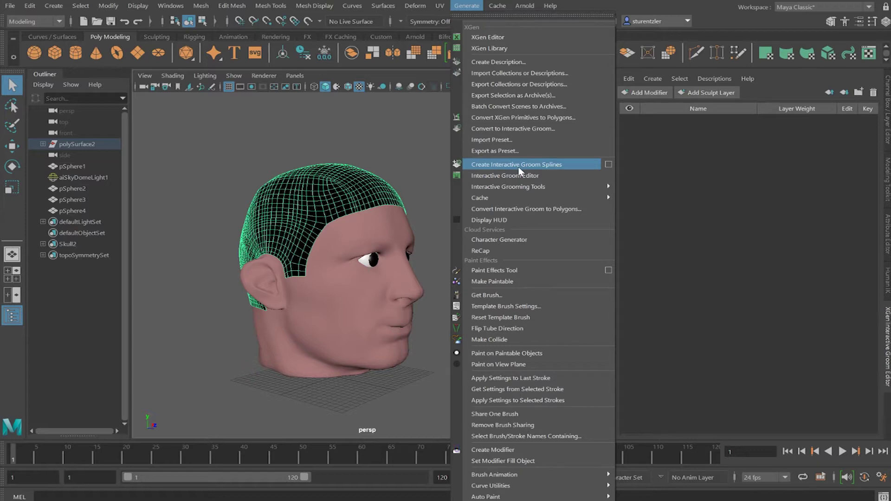
left_click(519, 168)
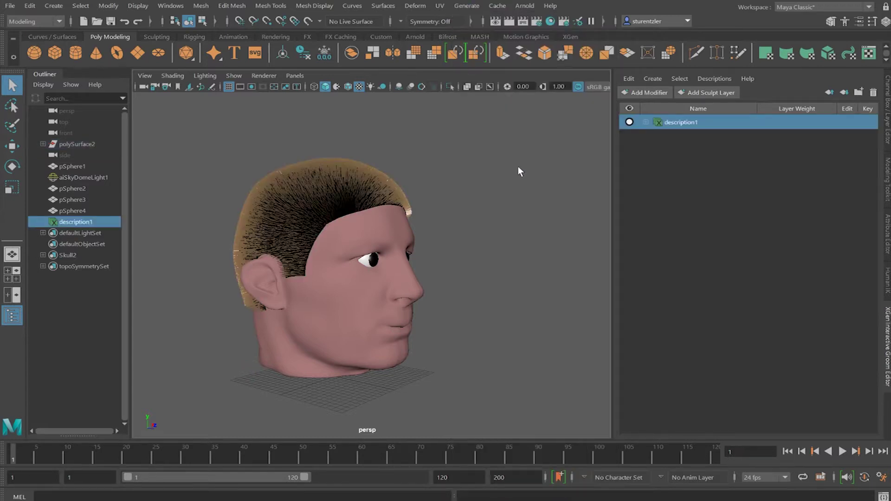
left_click(509, 21)
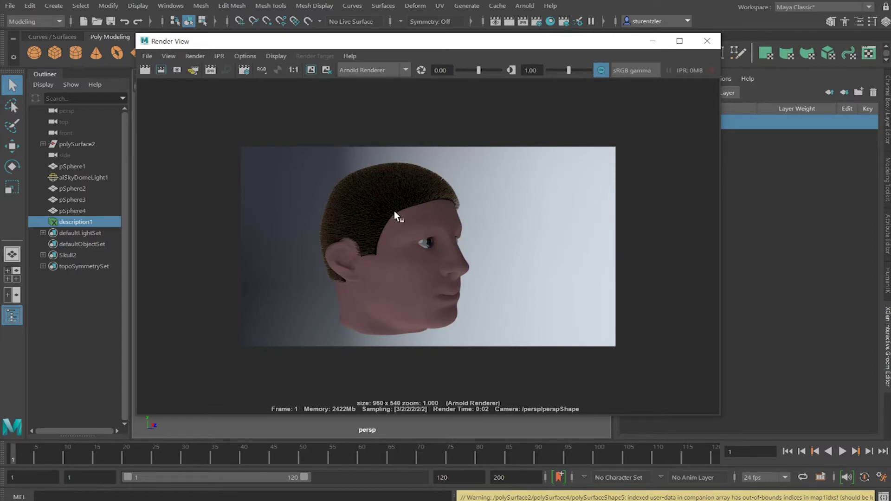
left_click(707, 40)
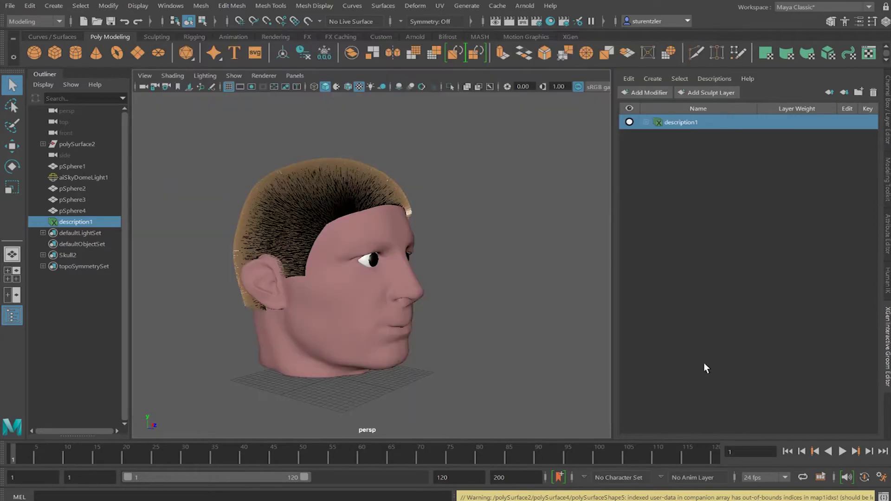
Change the scalp's lambert3 material Color from black to a light pink
scroll(310, 214, "up", 4)
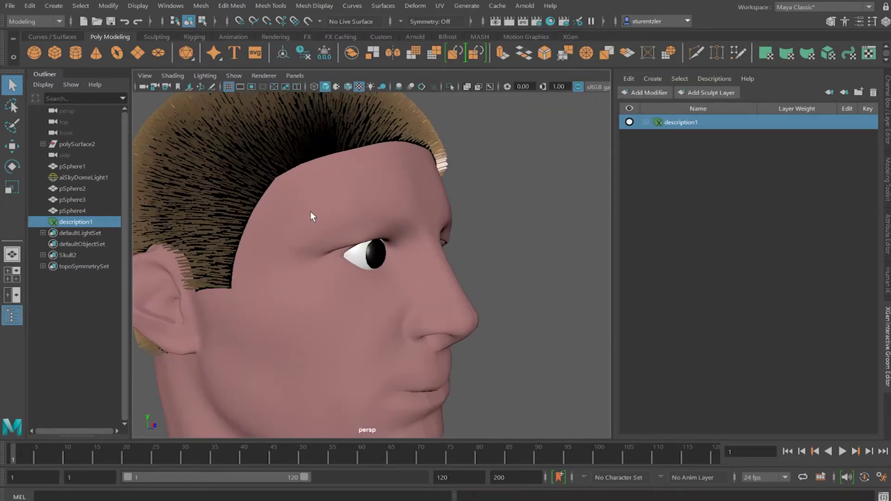
scroll(299, 185, "down", 4)
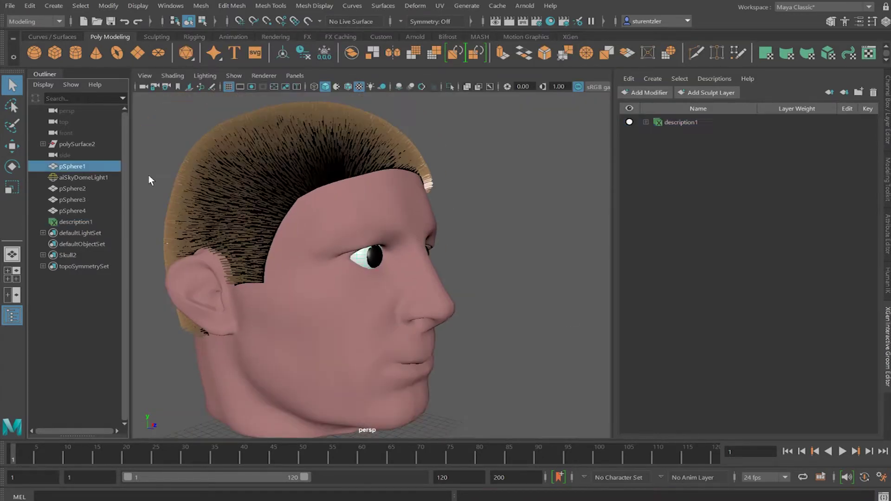
left_click(279, 189)
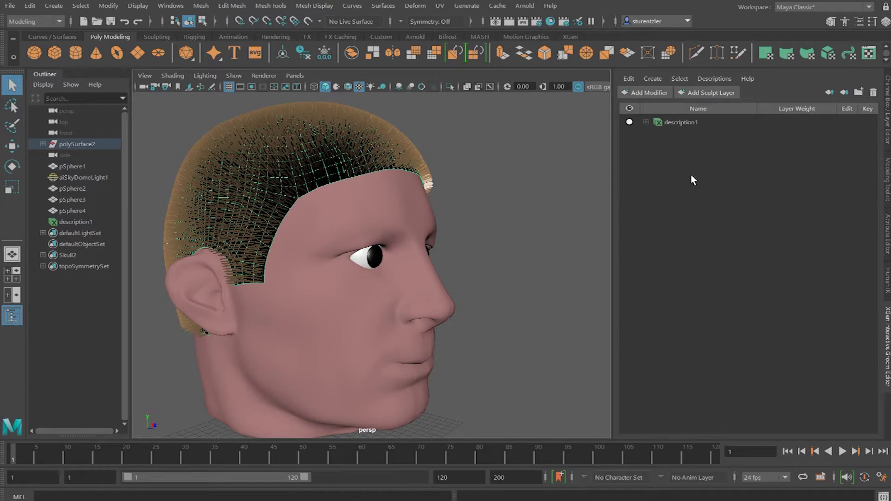
key("ctrl+a")
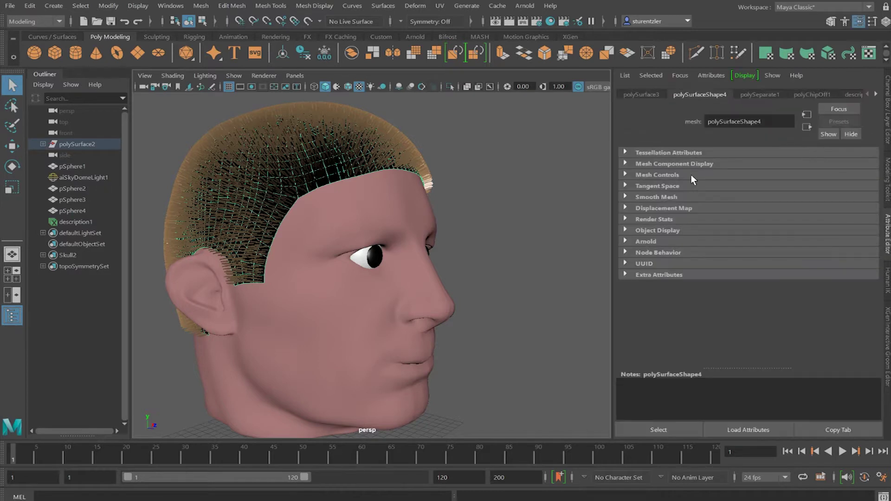
left_click(876, 96)
left_click(848, 95)
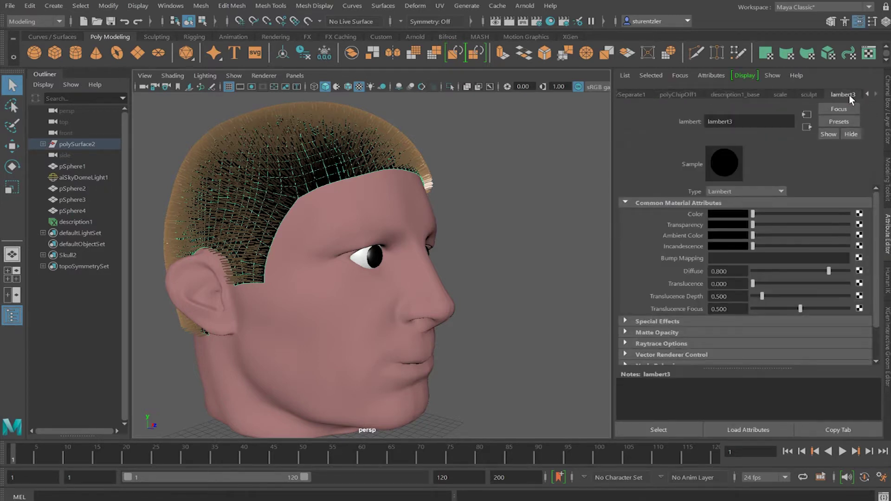
left_click(744, 213)
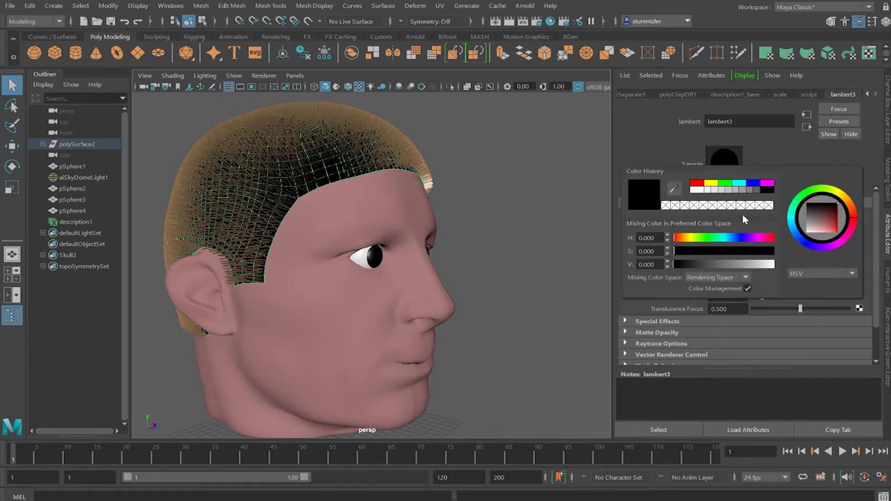
mouse_move(837, 229)
left_mouse_down()
mouse_move(829, 226)
mouse_move(832, 236)
mouse_move(835, 224)
mouse_move(823, 225)
left_mouse_up()
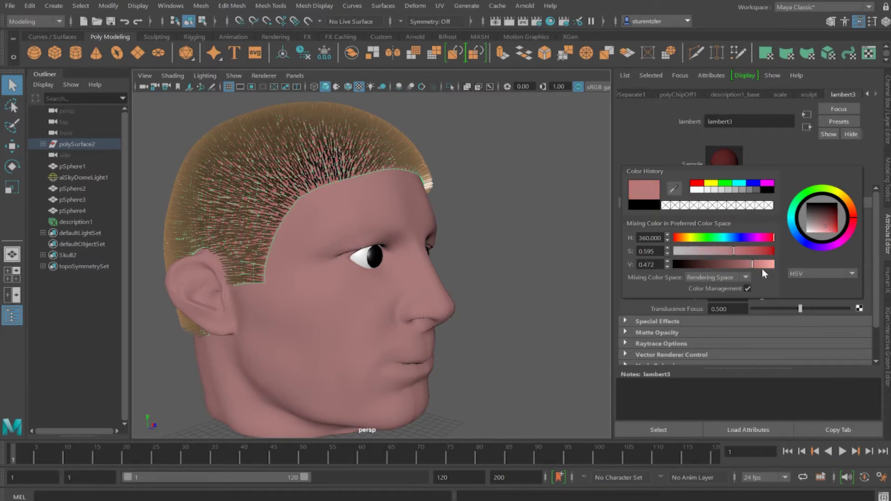
mouse_move(762, 264)
left_mouse_down()
mouse_move(771, 264)
mouse_move(762, 265)
left_mouse_up()
left_click(645, 149)
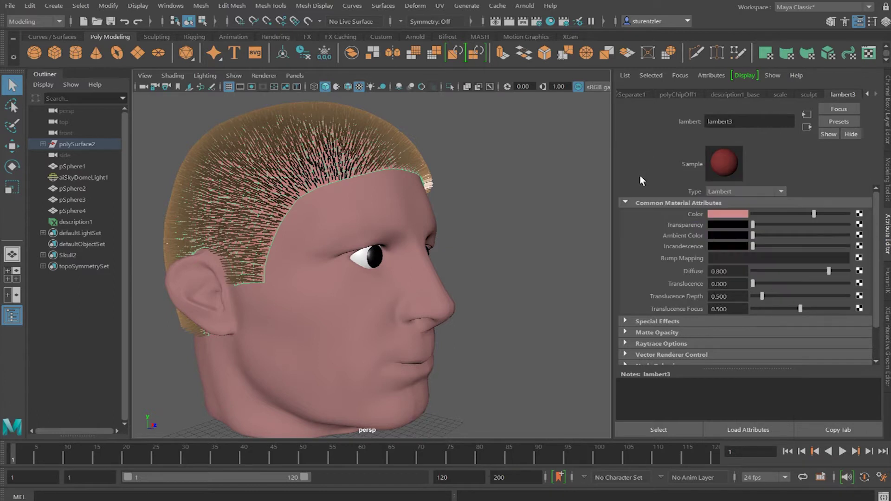
Expand description1 to inspect its sculpt and scale layers, then switch to the XGen - Interactive Groom workspace
left_click(887, 322)
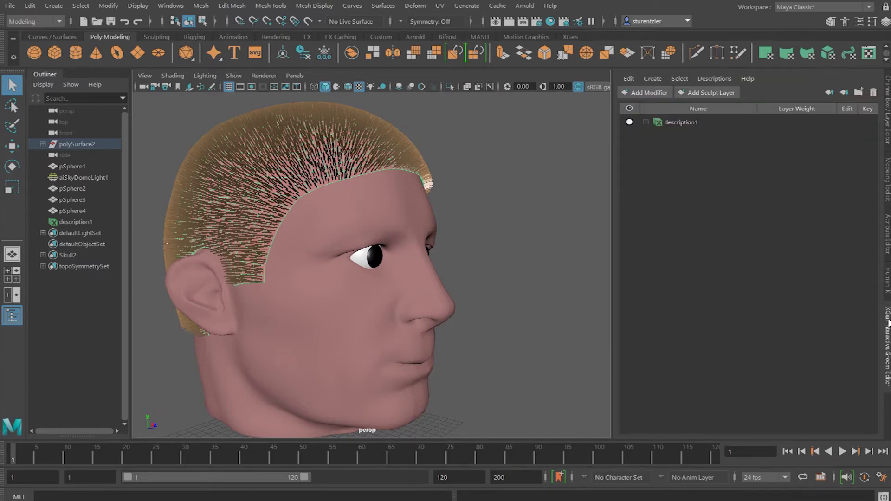
left_click(645, 122)
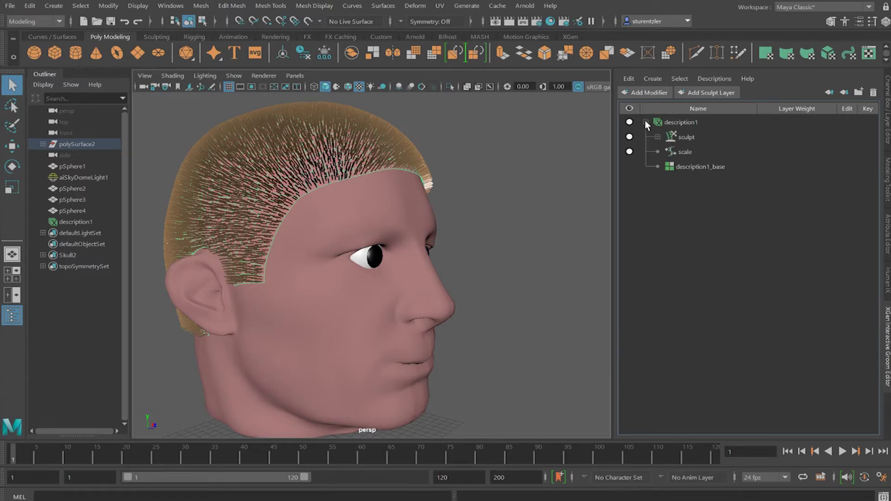
left_click(684, 138)
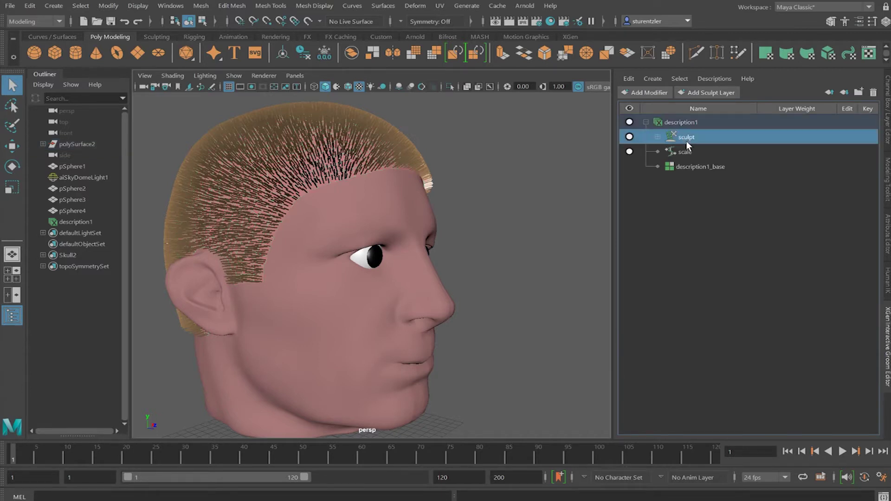
left_click(688, 153)
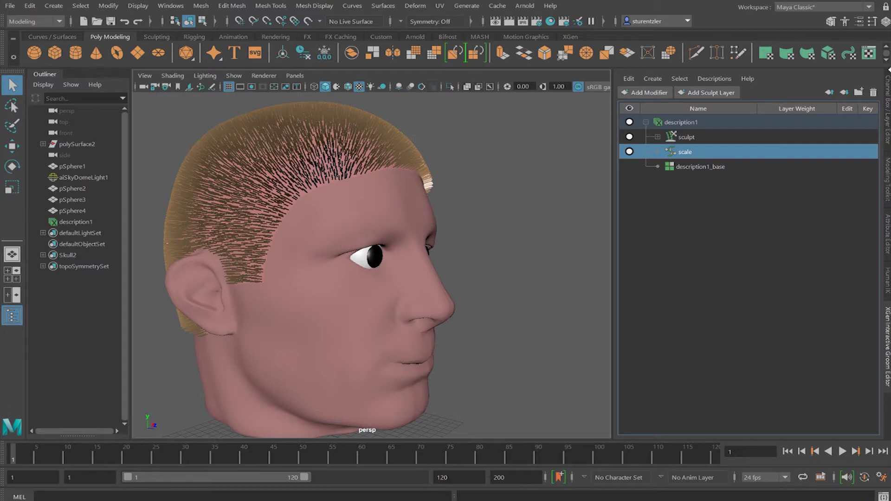
left_click(675, 122)
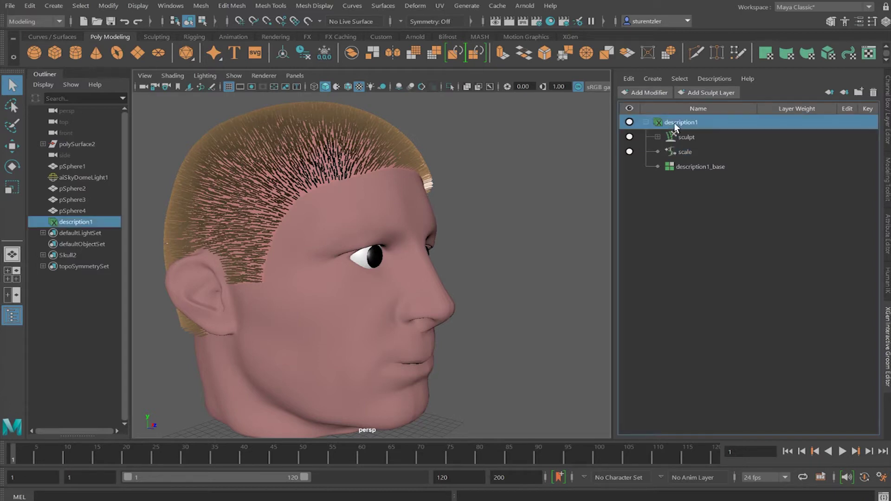
left_click(869, 7)
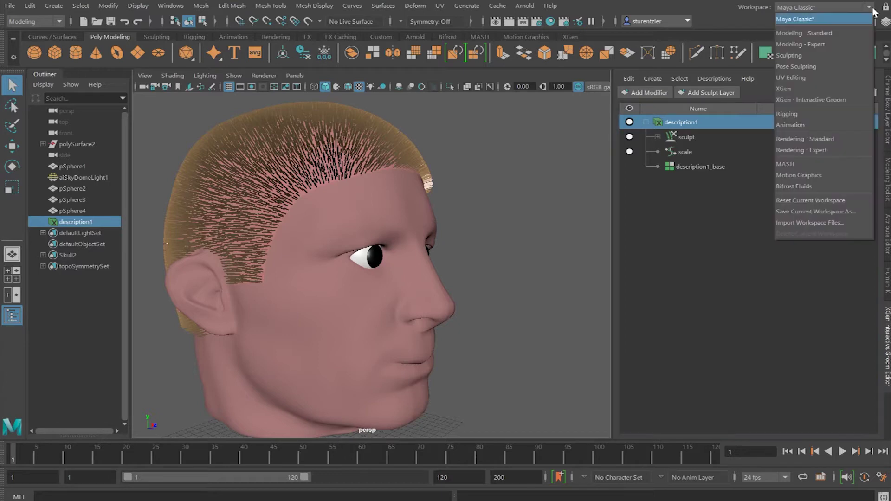
left_click(819, 100)
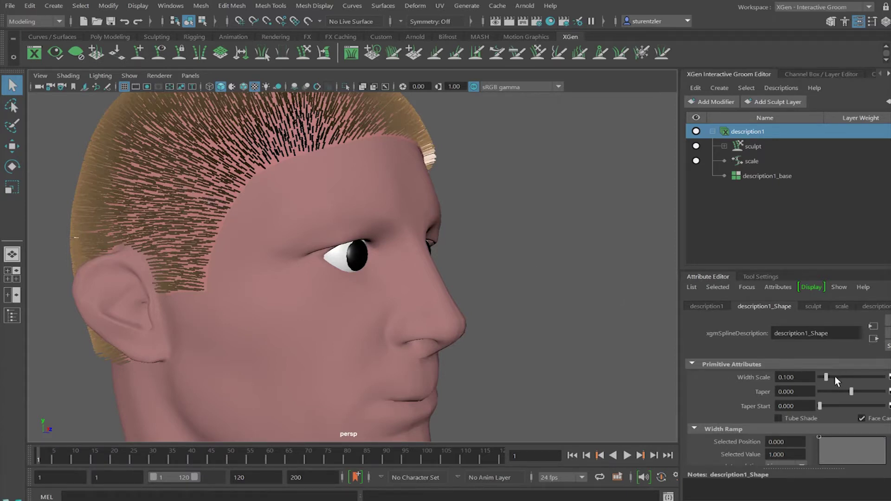
Adjust description1_Shape's Width Scale to change the hair strand thickness
left_click_drag(828, 375, 869, 393)
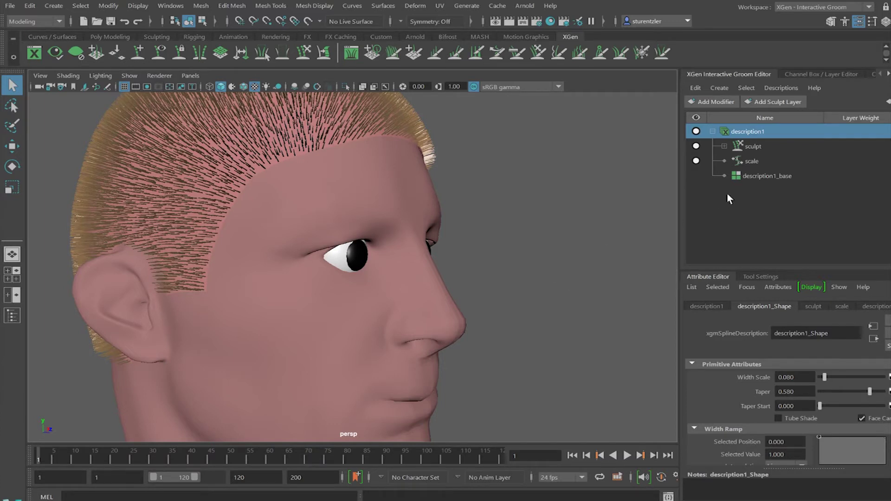
Set description1_base's Density Multiplier to 9.009 for denser hair strands
left_click(764, 175)
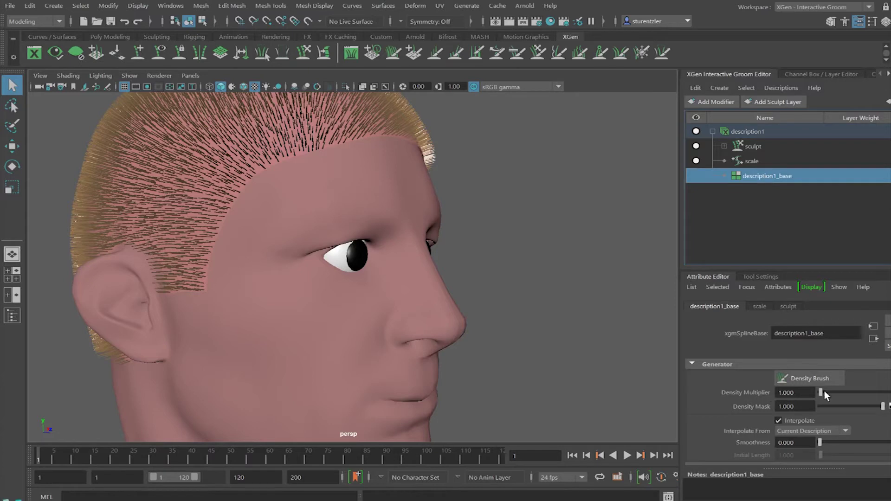
left_click_drag(822, 391, 842, 393)
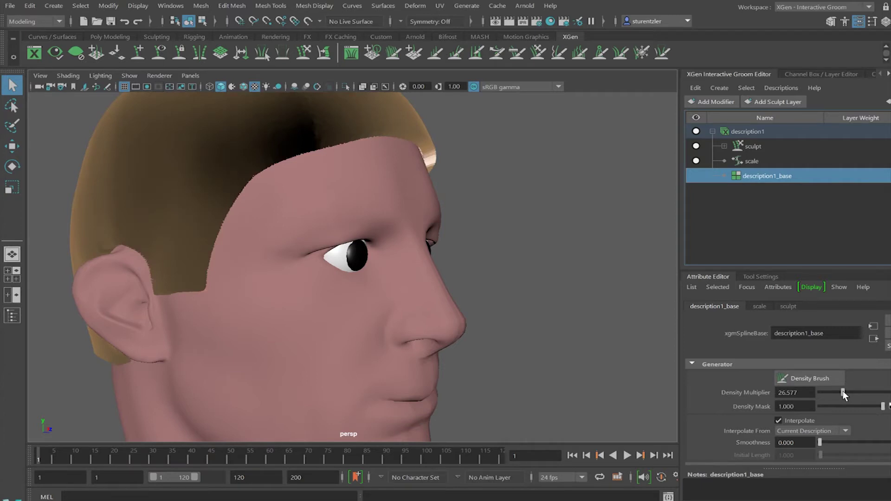
left_click_drag(843, 390, 834, 394)
left_click_drag(833, 394, 828, 395)
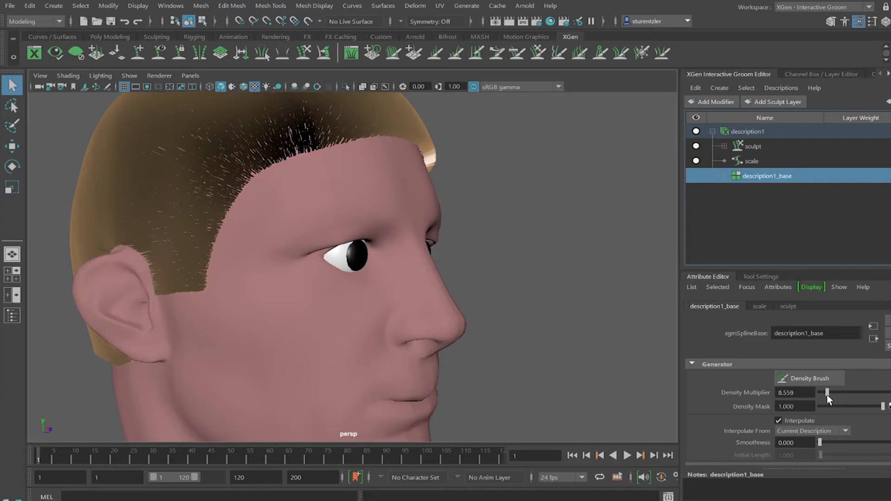
left_click_drag(828, 399, 829, 399)
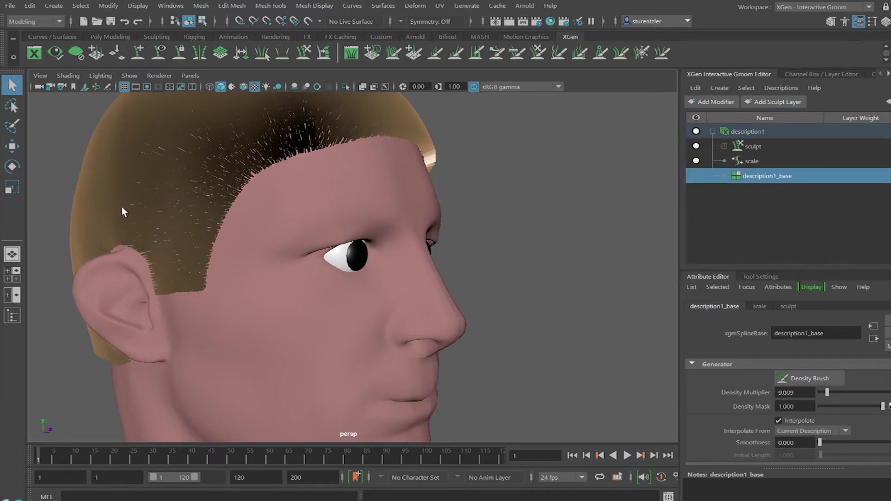
left_click_drag(242, 249, 295, 312, "alt")
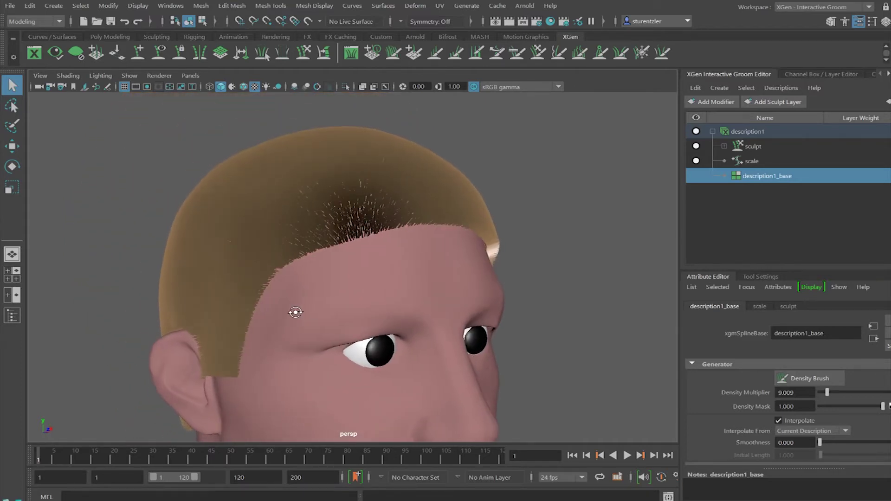
left_click(754, 161)
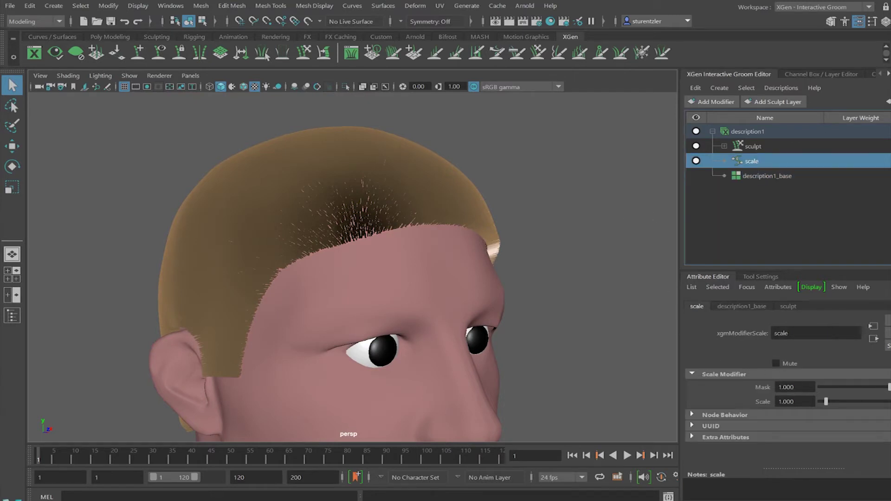
Raise the scale modifier's Scale to 5.435 to lengthen the hair into a full mop
left_click_drag(825, 402, 840, 402)
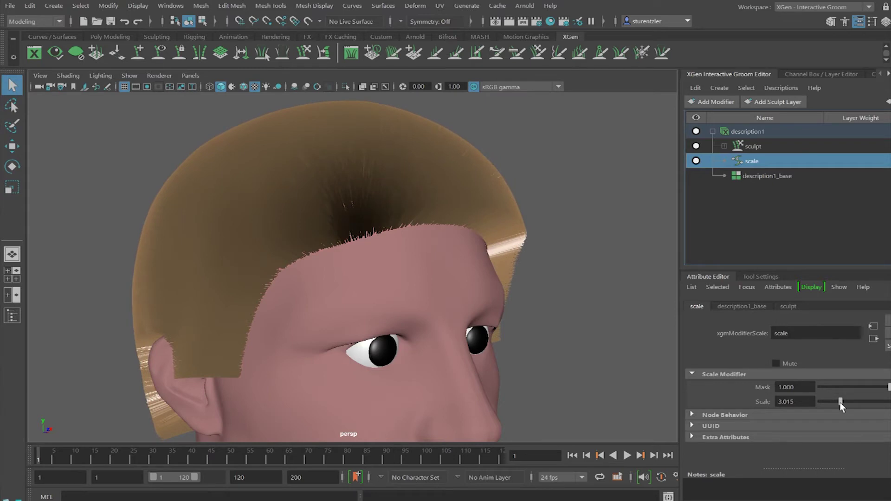
mouse_move(483, 256)
left_mouse_down("alt")
mouse_move(408, 261)
mouse_move(513, 253)
mouse_move(494, 263)
left_mouse_up("alt")
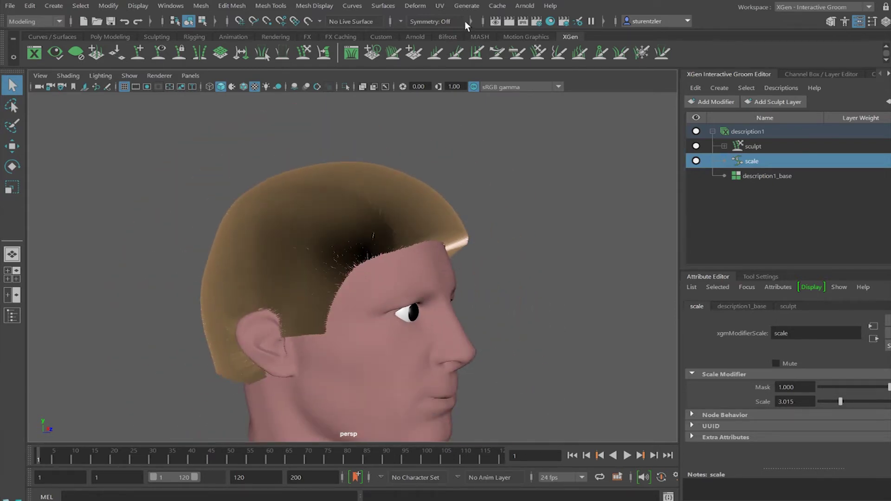
scroll(463, 272, "down", 3)
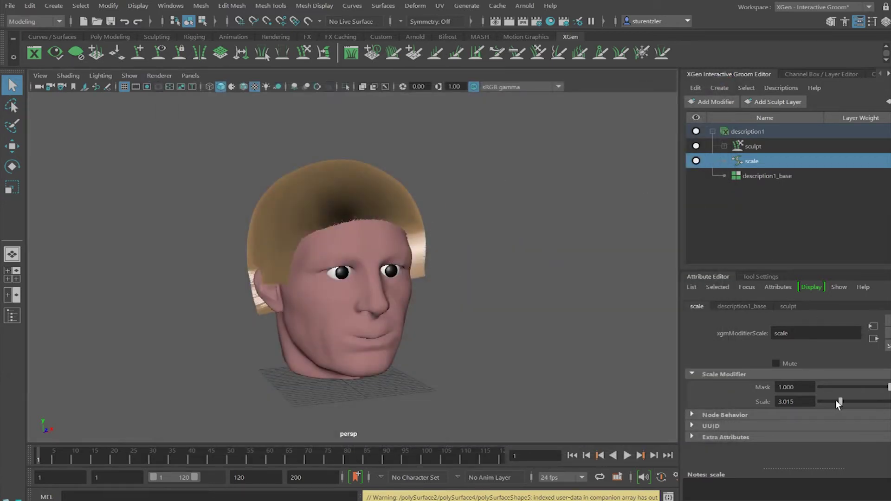
left_click_drag(839, 402, 856, 402)
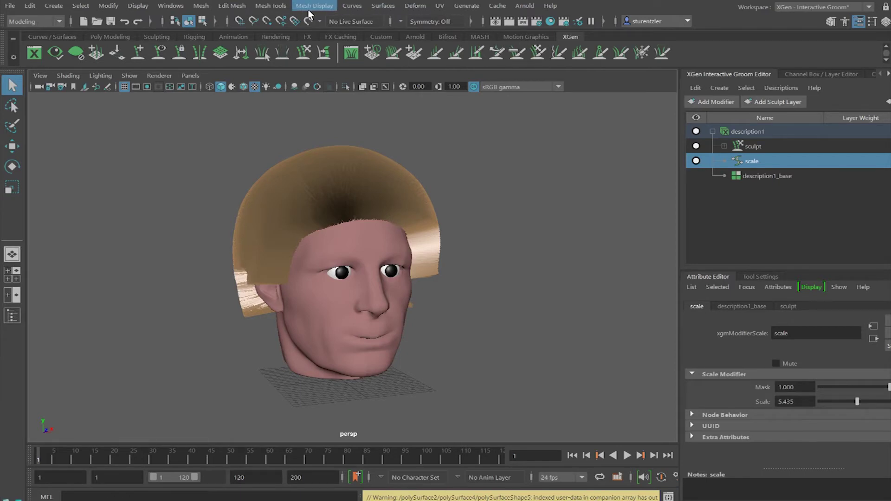
Activate the Comb Brush and show its settings at Size 40 and Strength 50
left_click(464, 8)
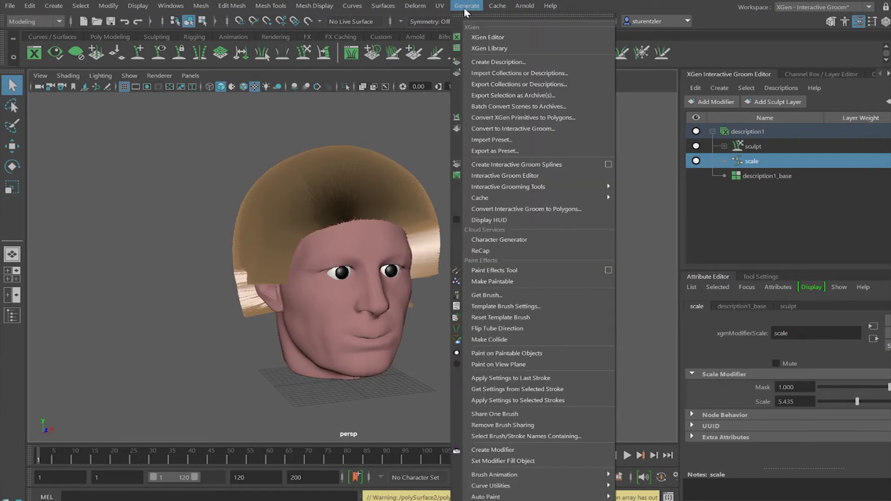
mouse_move(518, 188)
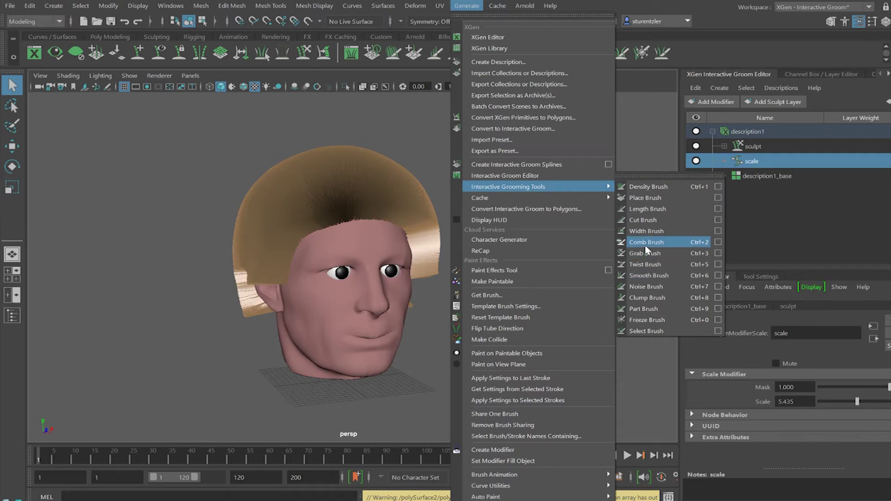
left_click(487, 4)
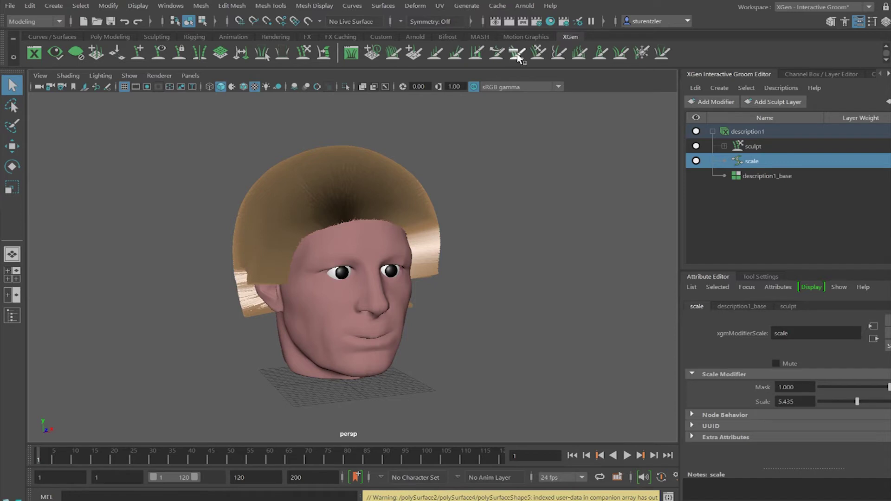
left_click(521, 58)
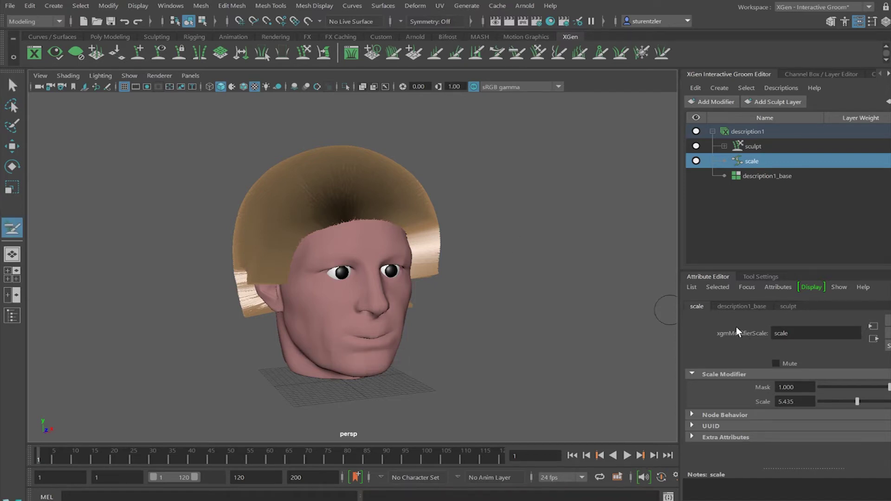
left_click(756, 277)
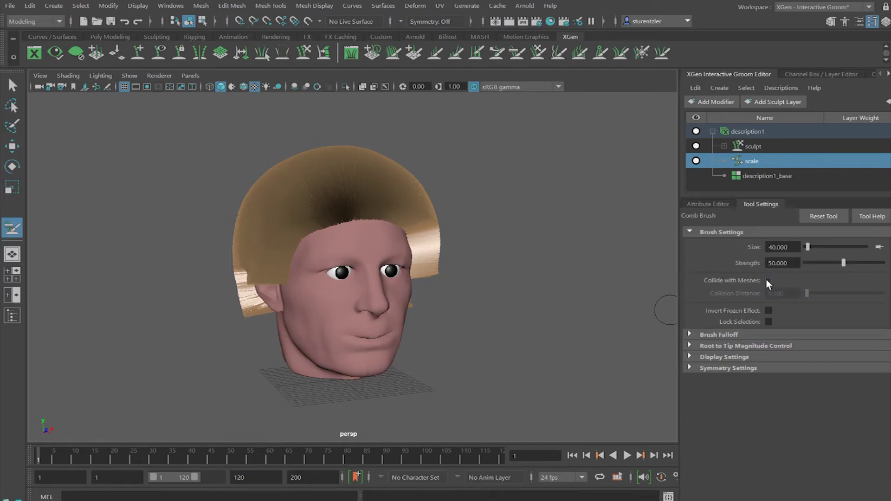
Enable Collide with Meshes and set the comb to size 87 with strength about 15
left_click(768, 281)
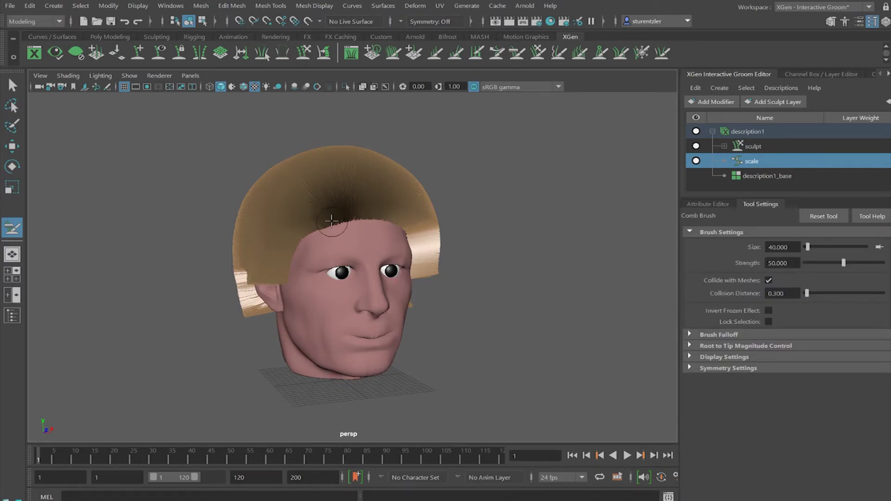
left_click_drag(324, 228, 346, 237, "alt")
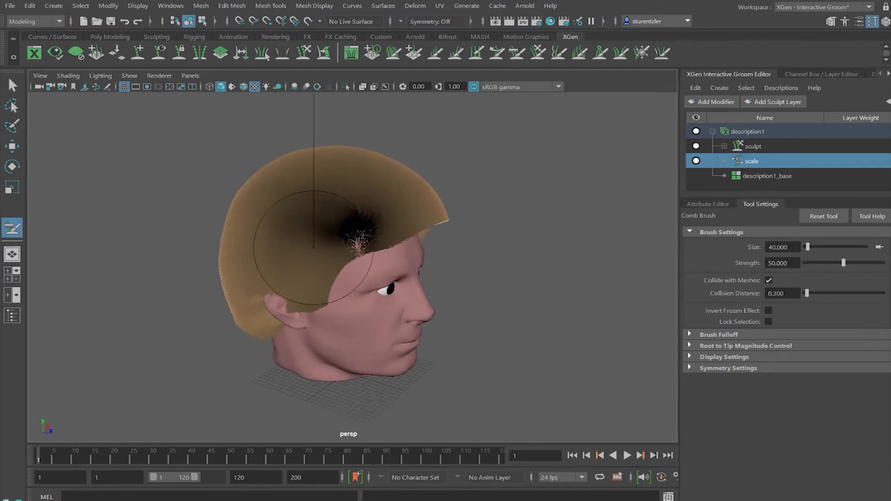
left_click_drag(314, 247, 332, 254)
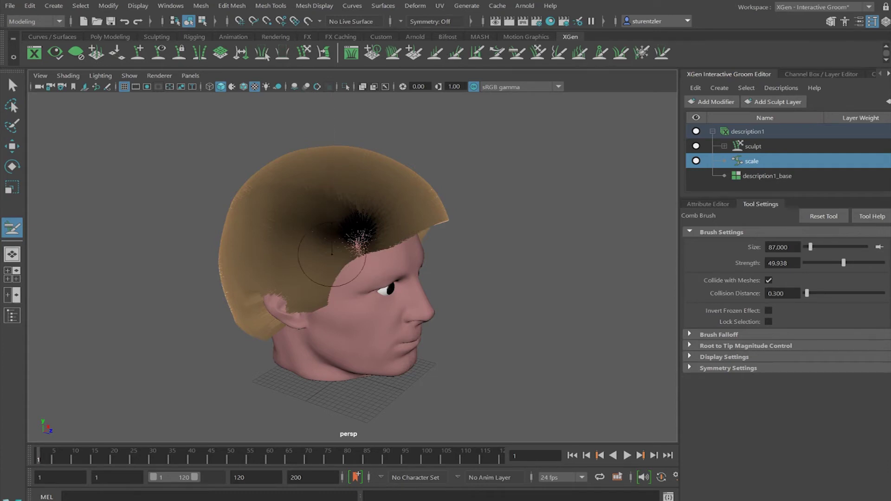
left_click_drag(332, 255, 394, 471)
Comb the hair down over the ear and back of the head with a size-129 brush
left_click_drag(291, 253, 293, 276)
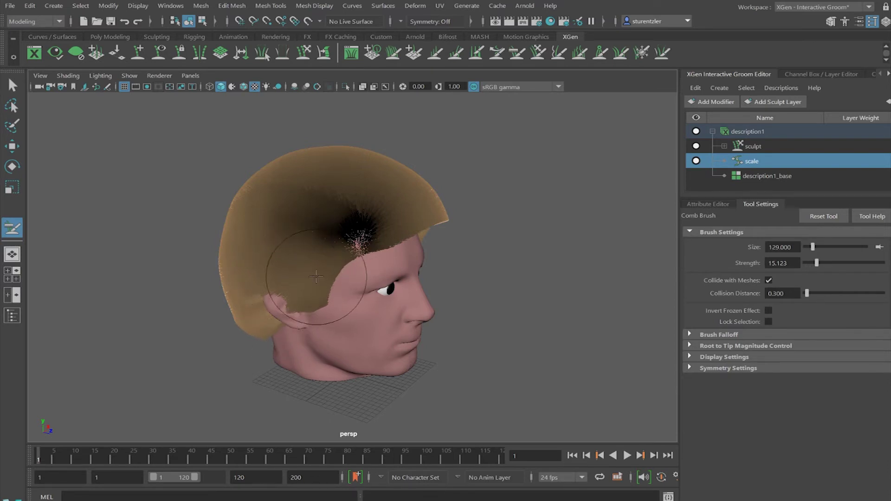
left_click_drag(293, 276, 342, 265)
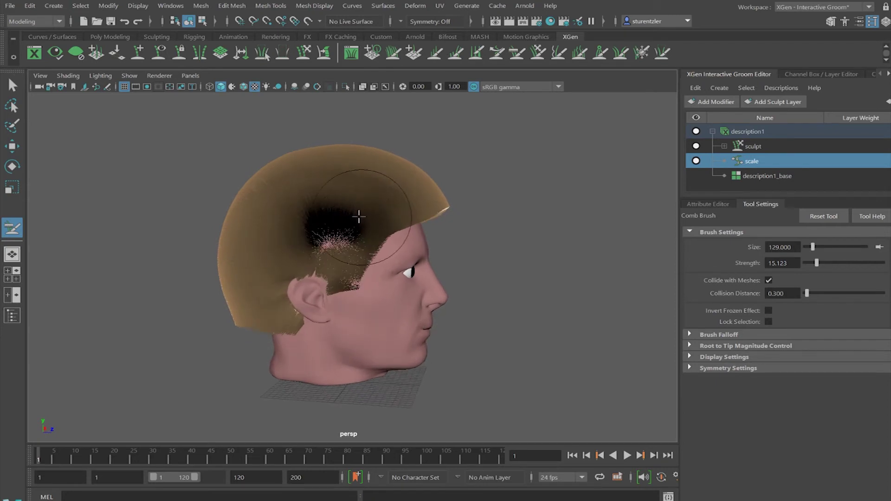
mouse_move(256, 227)
left_mouse_down()
mouse_move(260, 320)
mouse_move(256, 251)
mouse_move(263, 317)
mouse_move(278, 340)
mouse_move(248, 275)
mouse_move(275, 340)
mouse_move(369, 293)
mouse_move(343, 282)
mouse_move(327, 251)
mouse_move(377, 324)
mouse_move(334, 292)
mouse_move(364, 329)
mouse_move(322, 310)
mouse_move(359, 352)
mouse_move(355, 301)
mouse_move(374, 350)
mouse_move(375, 273)
mouse_move(422, 284)
mouse_move(428, 274)
mouse_move(377, 245)
mouse_move(372, 228)
mouse_move(340, 240)
mouse_move(369, 226)
mouse_move(332, 295)
mouse_move(347, 278)
mouse_move(352, 285)
mouse_move(273, 291)
mouse_move(390, 274)
mouse_move(362, 284)
mouse_move(408, 287)
mouse_move(390, 320)
mouse_move(374, 319)
mouse_move(278, 260)
mouse_move(486, 272)
left_mouse_up()
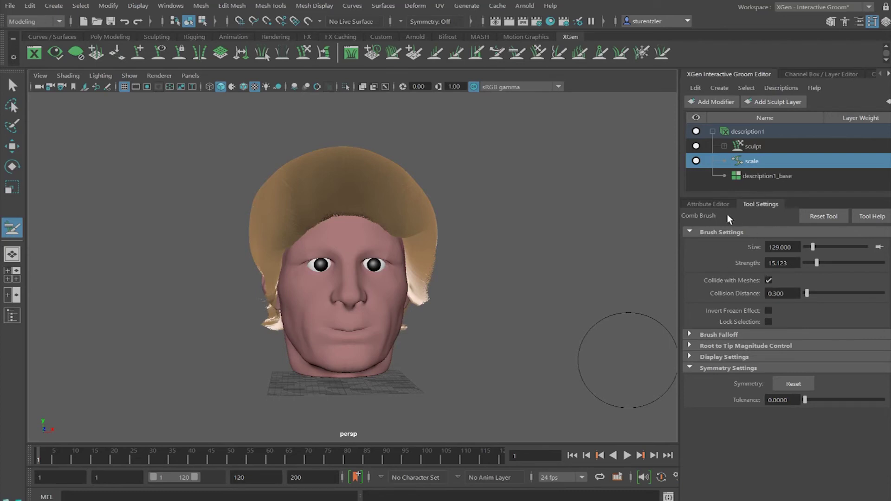
left_click(712, 204)
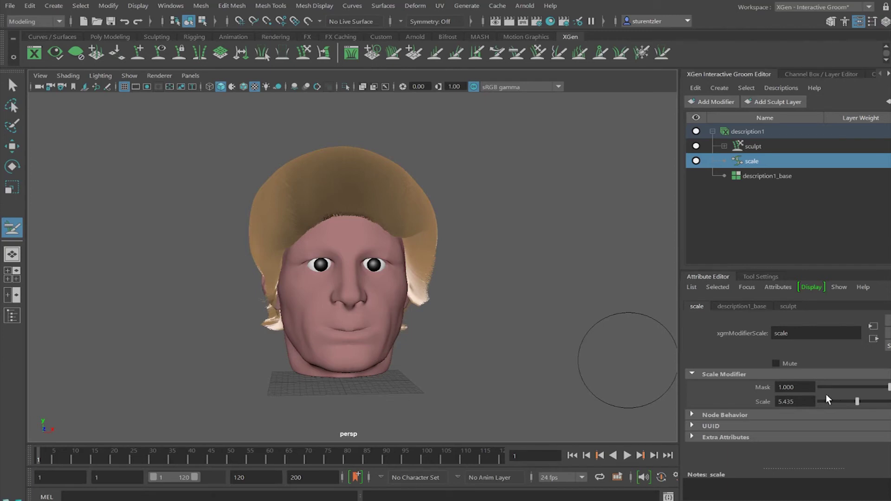
Lower description1_base's Density Multiplier from 9.009 to 3.475 for thinner hair
left_click(756, 177)
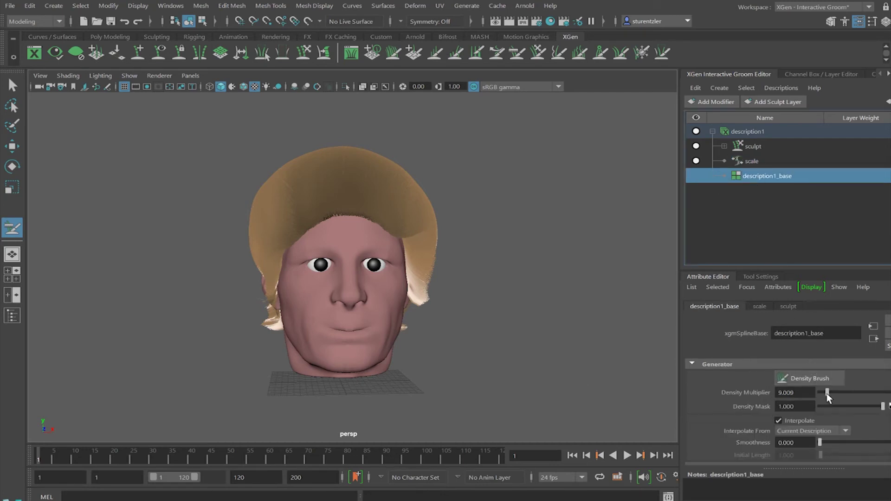
left_click_drag(826, 393, 822, 392)
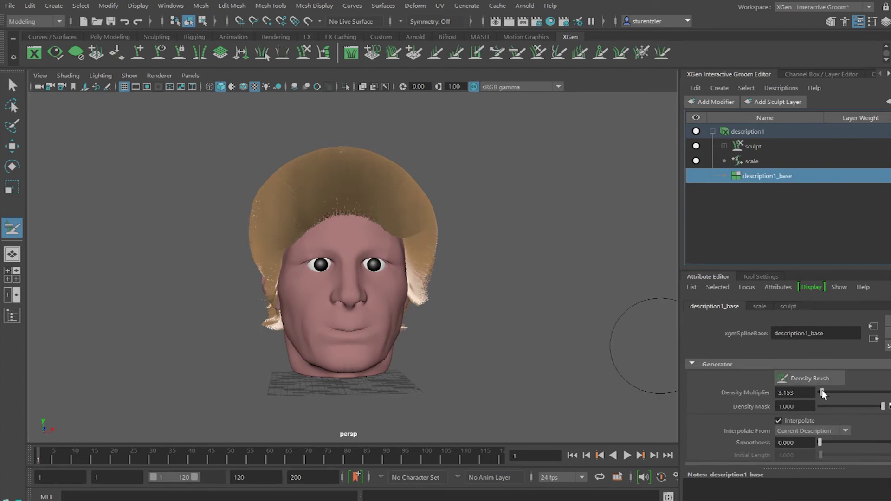
left_click_drag(822, 392, 819, 392)
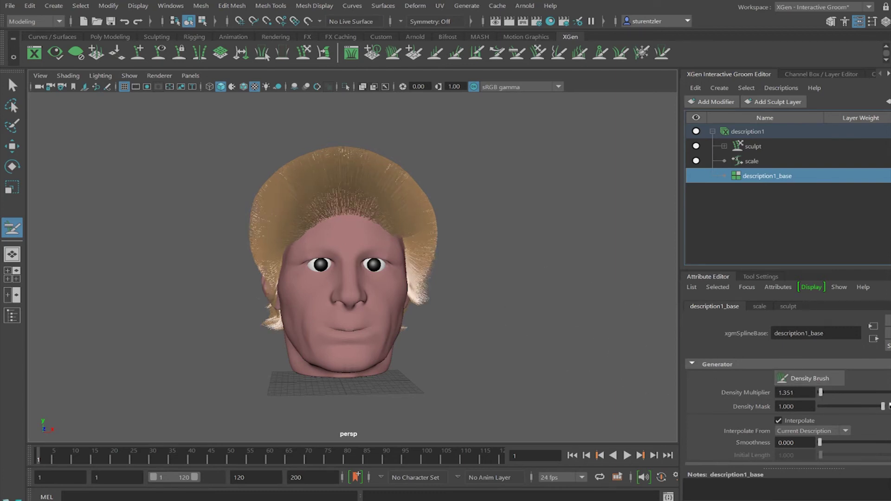
mouse_move(380, 259)
left_mouse_down("alt")
mouse_move(458, 260)
mouse_move(302, 268)
mouse_move(352, 267)
left_mouse_up("alt")
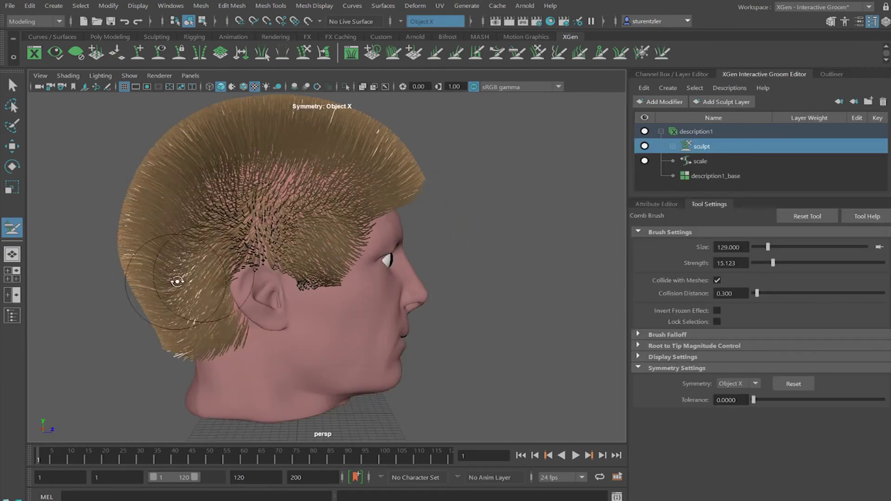
mouse_move(175, 278)
left_mouse_down("alt")
mouse_move(248, 228)
mouse_move(325, 229)
mouse_move(199, 232)
mouse_move(278, 307)
mouse_move(427, 338)
mouse_move(239, 199)
mouse_move(438, 288)
mouse_move(293, 356)
mouse_move(407, 194)
mouse_move(368, 190)
mouse_move(385, 280)
left_mouse_up("alt")
Undo the last grooming stroke and show hairPhysicalShader1's Diffuse root and tip colours
key("g")
key("ctrl+z")
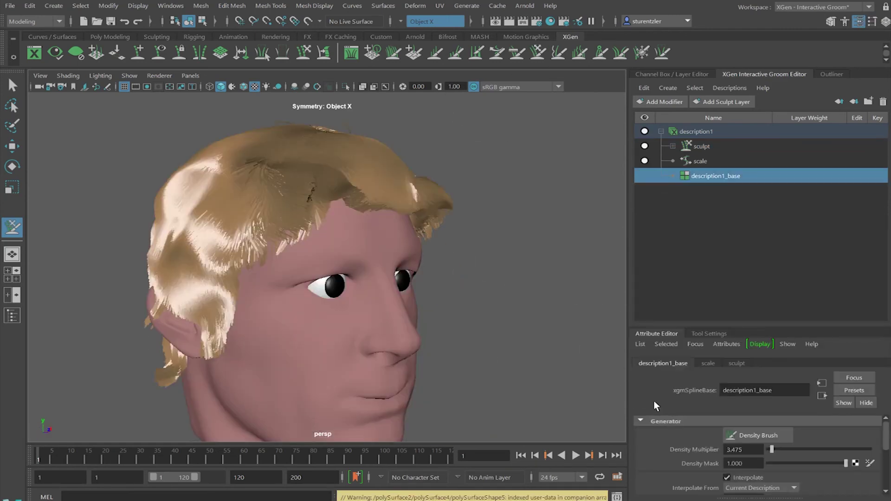
left_click(687, 132)
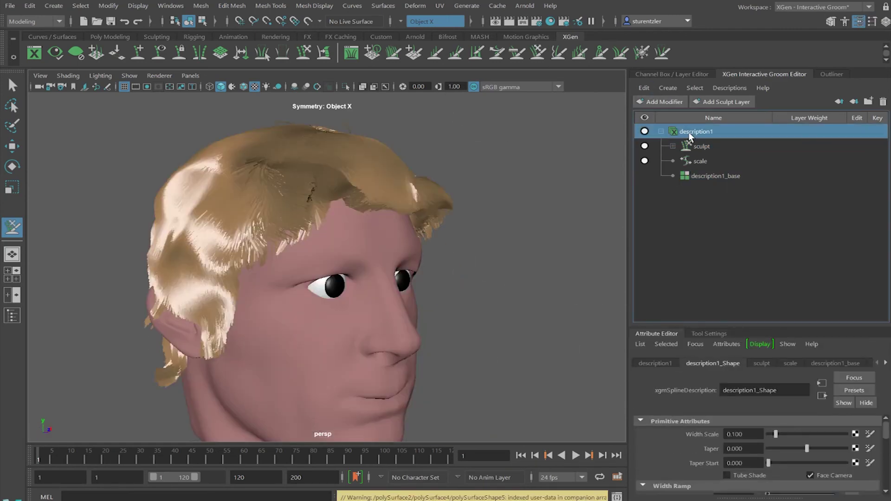
left_click(842, 363)
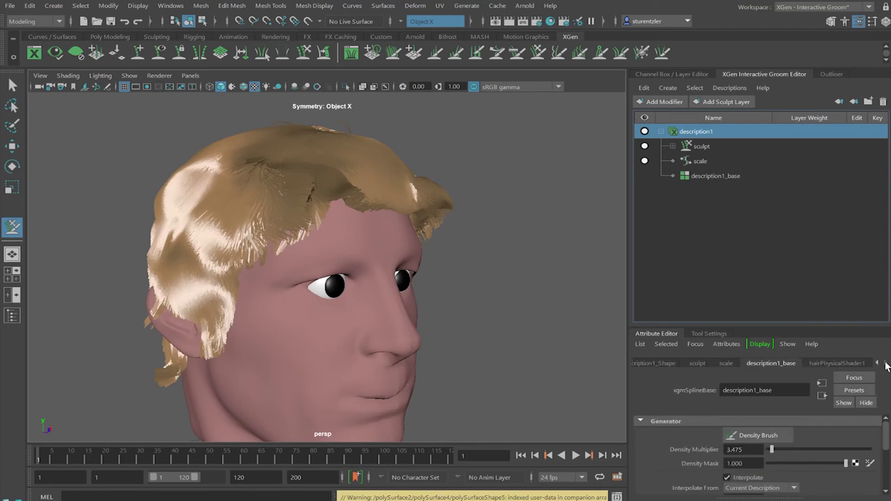
left_click(835, 364)
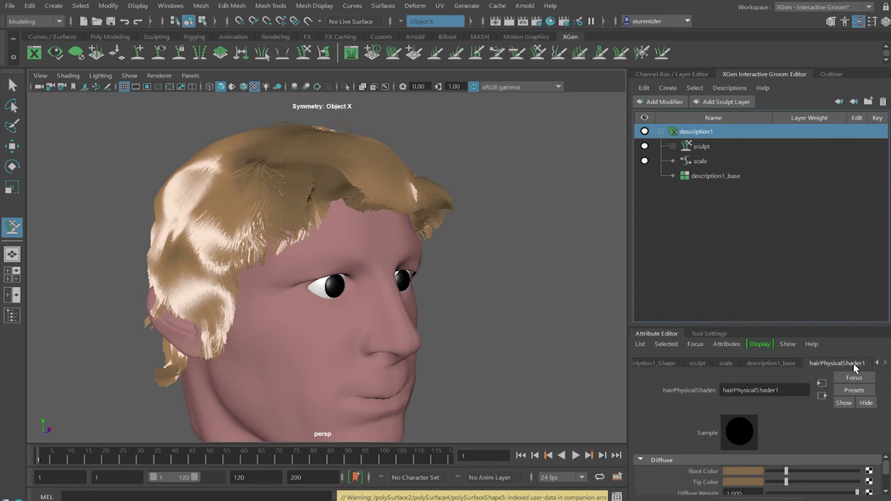
Set the hair shader's Root Color to red and Tip Color to blue from Color History
left_click(733, 469)
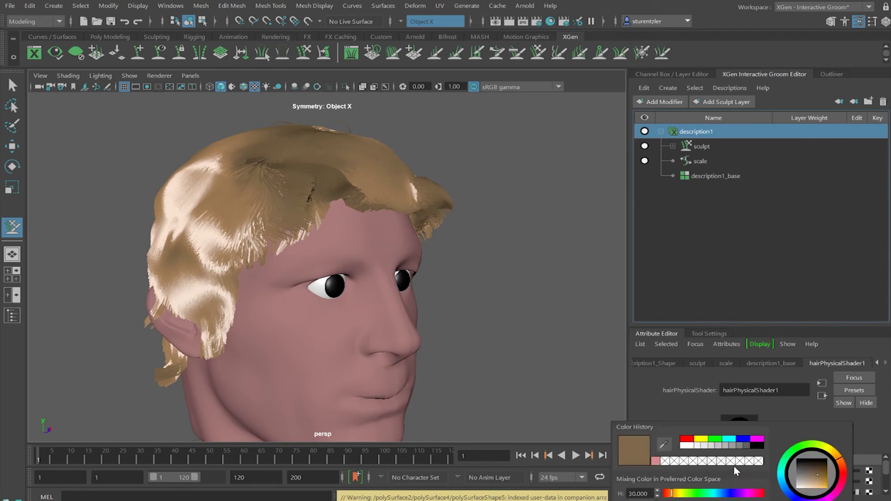
left_click(687, 439)
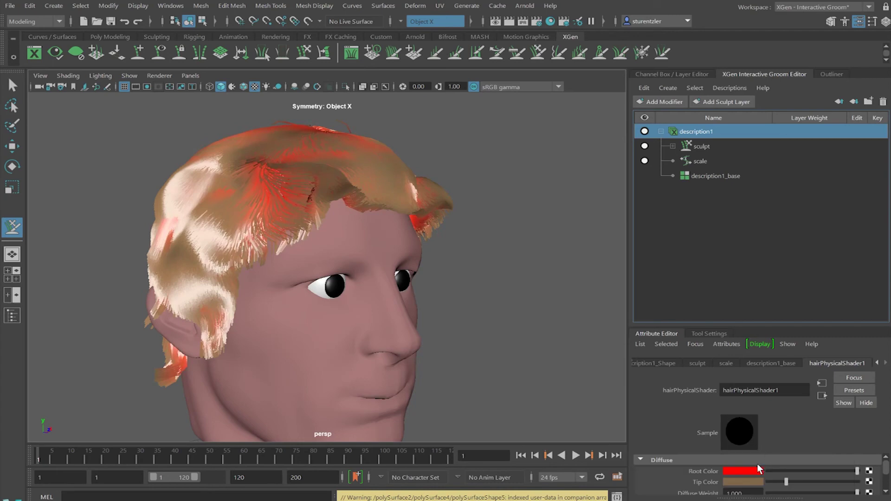
left_click(747, 481)
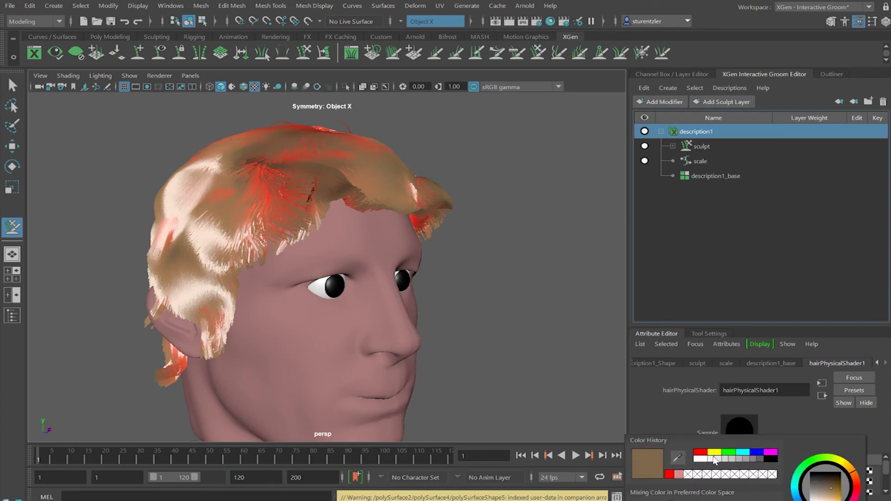
left_click(756, 453)
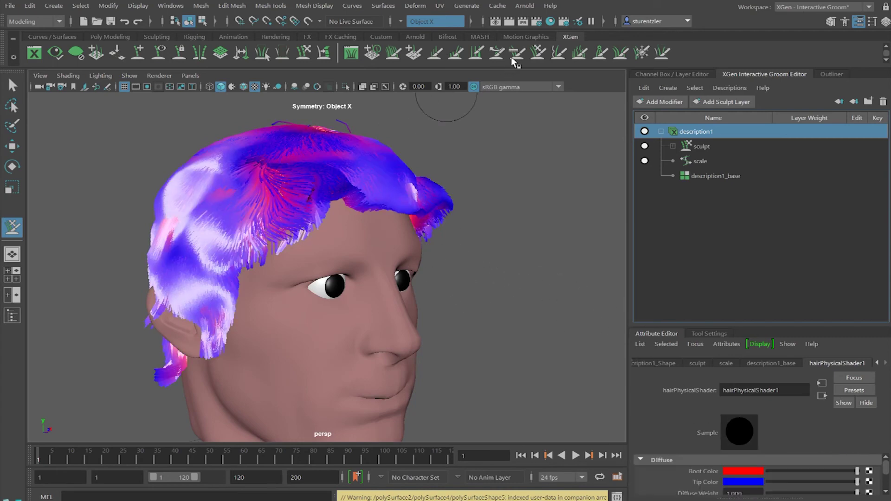
Check the red-to-blue hair in an Arnold test render, then orbit around the head
left_click(511, 22)
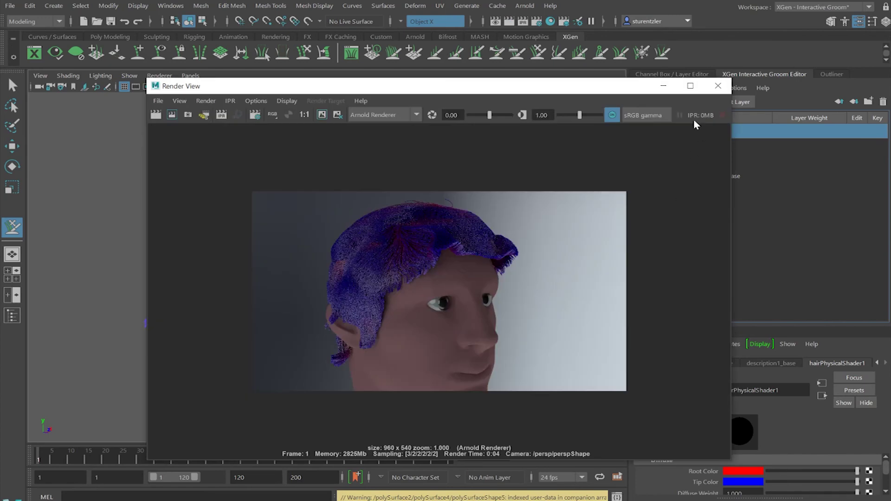
left_click(719, 88)
left_click_drag(623, 172, 497, 207, "alt")
key("c")
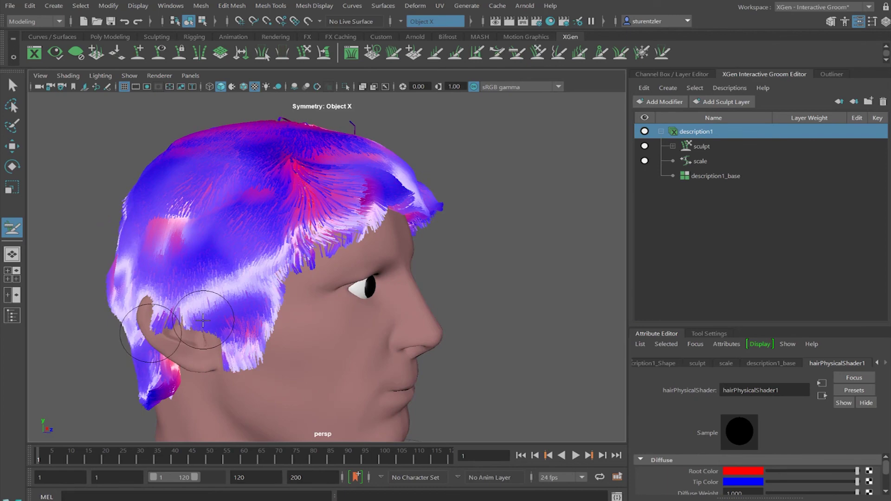
left_click_drag(198, 308, 683, 124, "alt")
Add a Noise modifier to description1 and select it to show its settings
left_click(655, 102)
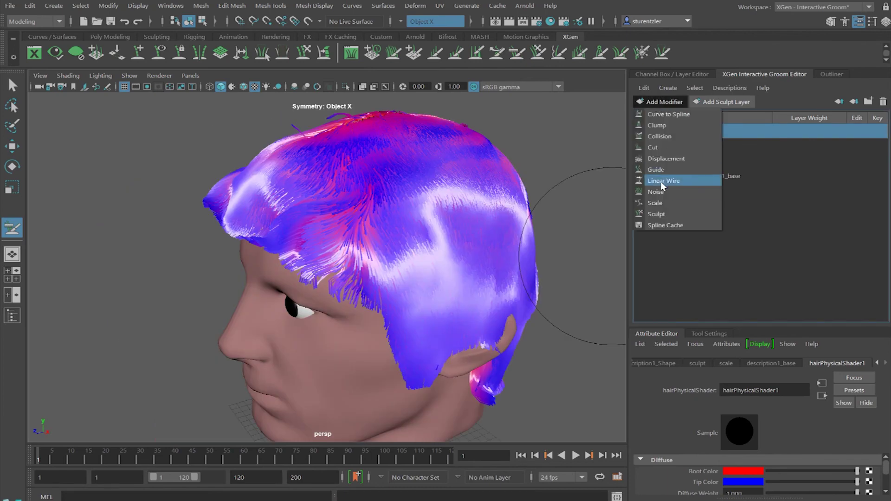
left_click(656, 193)
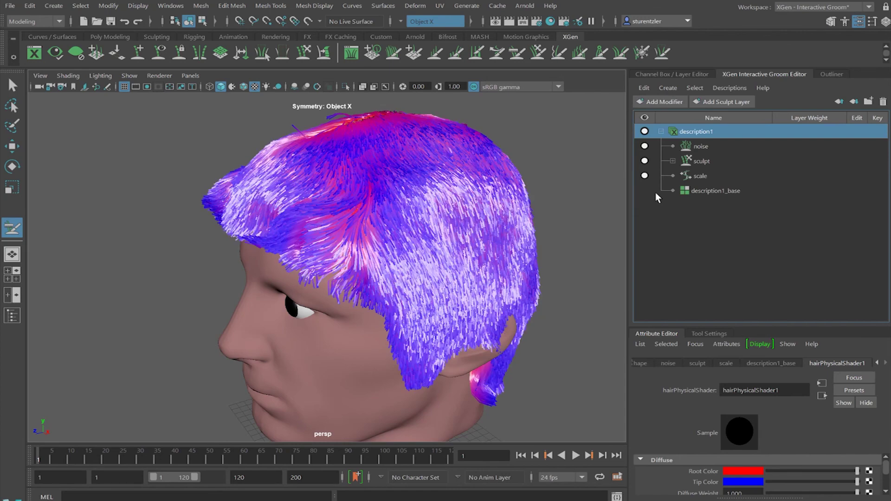
left_click(701, 146)
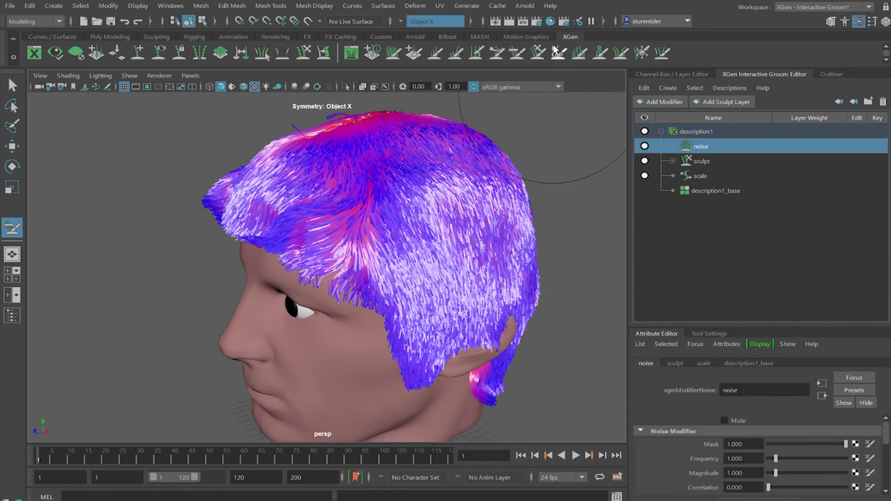
Check the frizzier hair in an Arnold test render
left_click(509, 21)
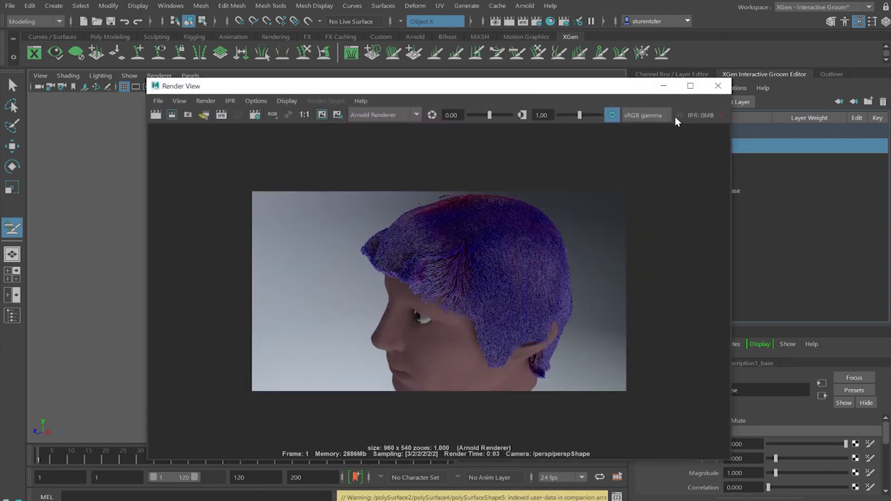
left_click(725, 86)
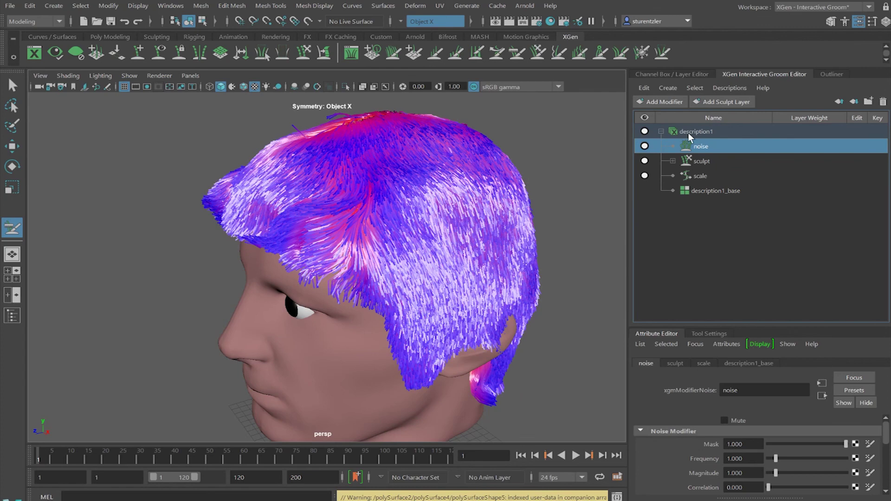
left_click(672, 102)
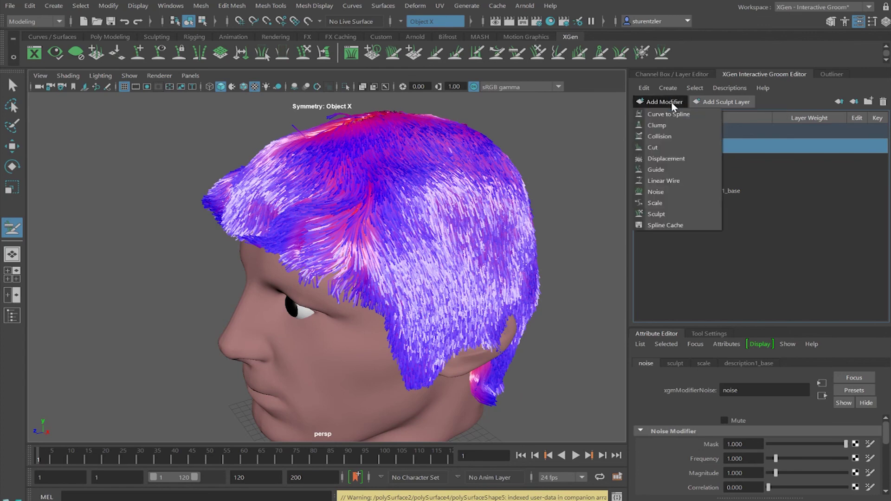
Add a Clump modifier above noise in the XGen Interactive Groom Editor
left_click(673, 126)
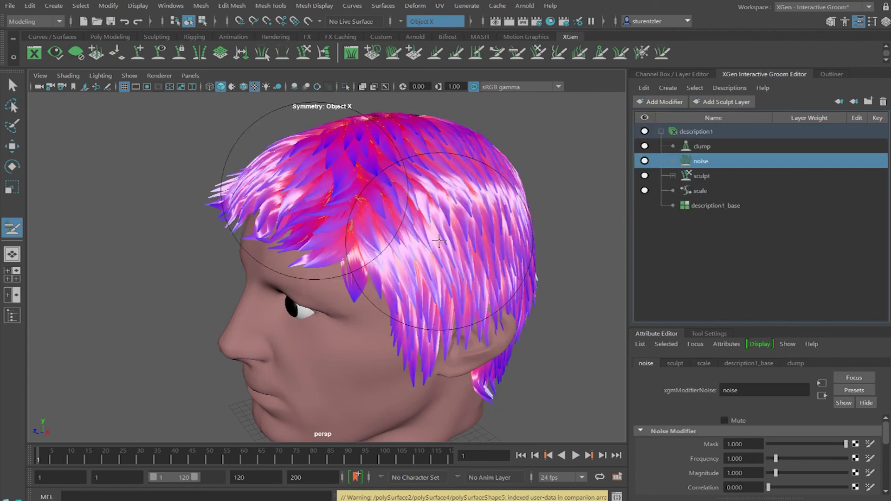